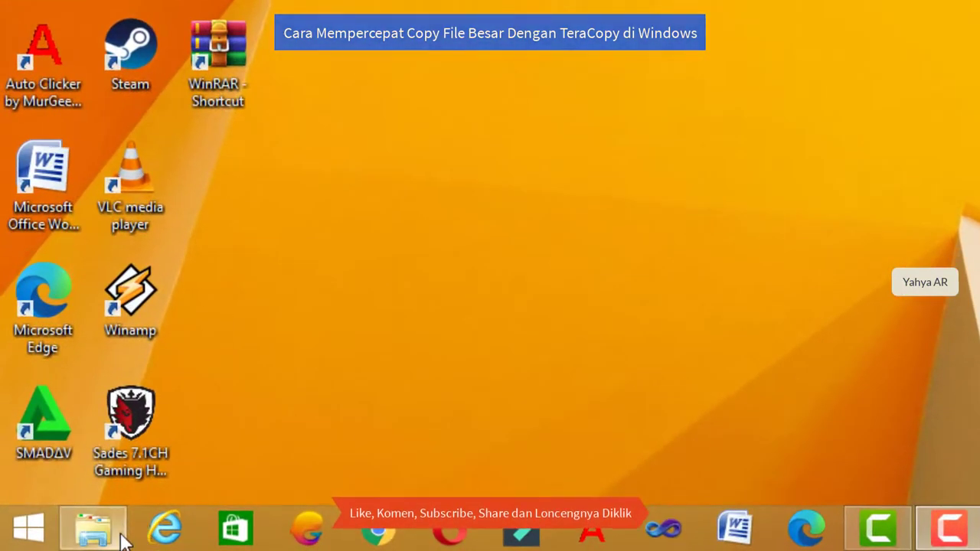
- Open the License text file from the TeraCopy Pro 3.26 folder on DATA (D:) in WordPad, and minimize it
{"action": "left_click", "coordinate": [124, 536]}
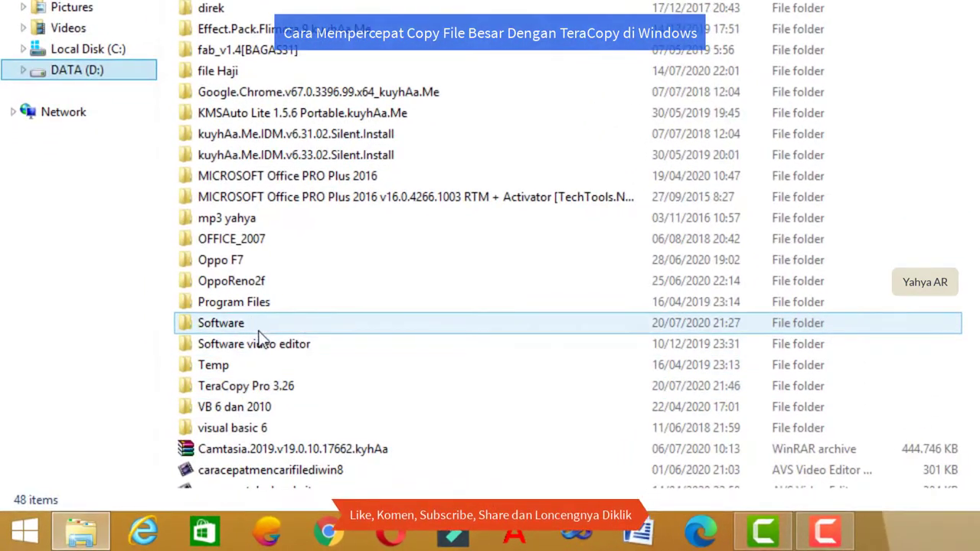
{"action": "double_click", "coordinate": [257, 386]}
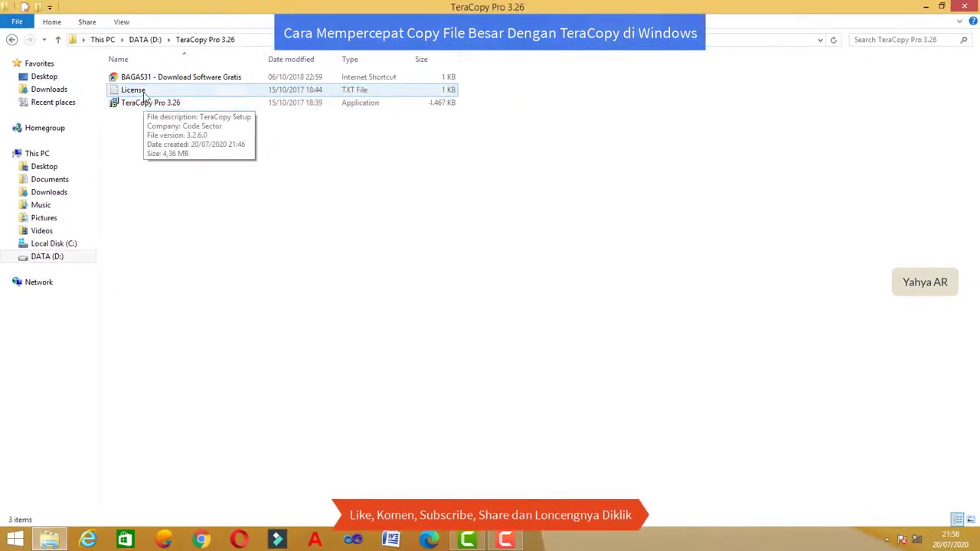
{"action": "left_click", "coordinate": [140, 92]}
{"action": "key", "text": "Return"}
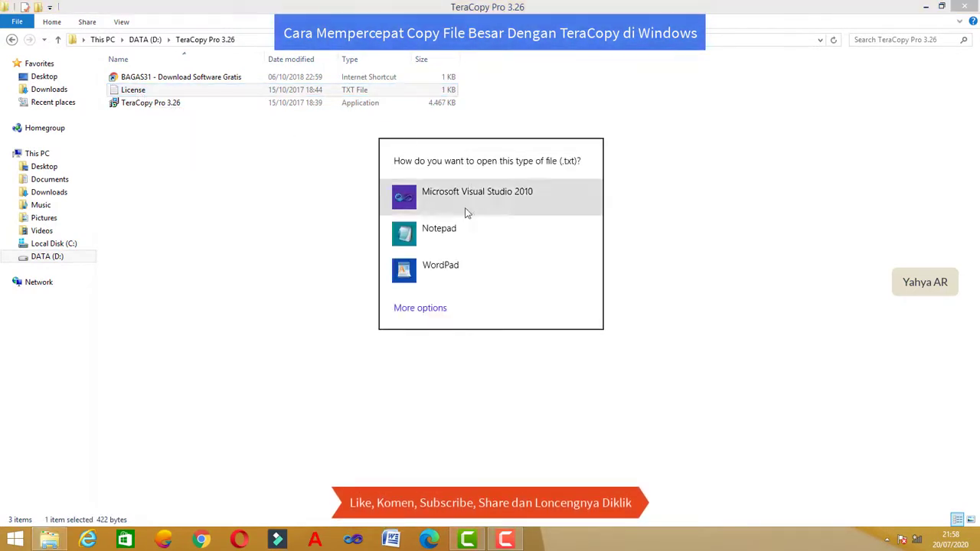
{"action": "left_click", "coordinate": [437, 266]}
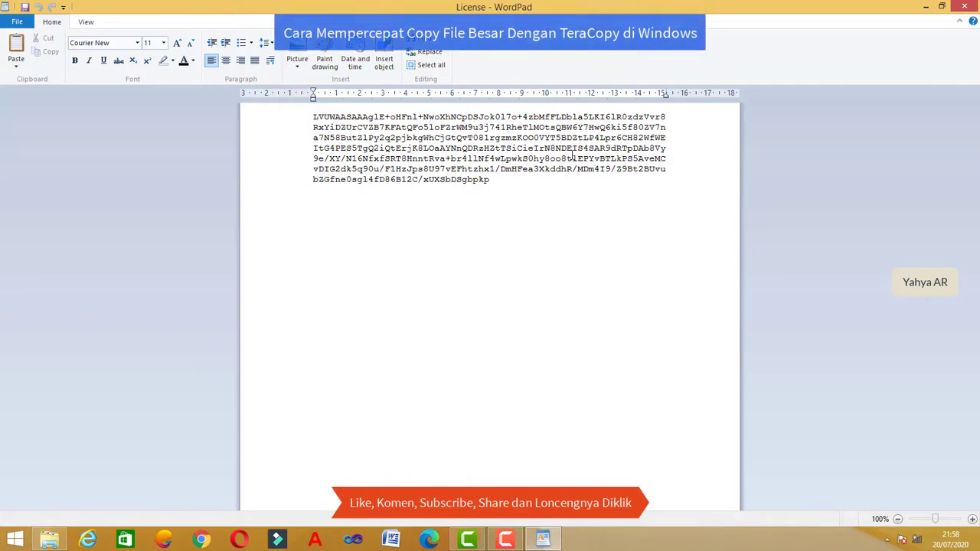
{"action": "left_click", "coordinate": [926, 8]}
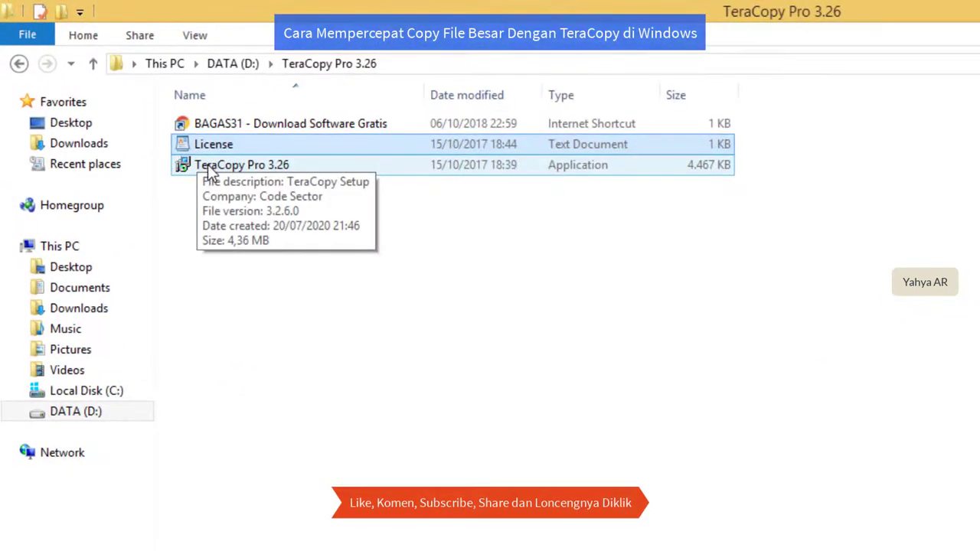
- Start the TeraCopy Pro 3.26 installer, accept the license agreement and keep C:\Program Files\TeraCopy as the destination
{"action": "double_click", "coordinate": [208, 167]}
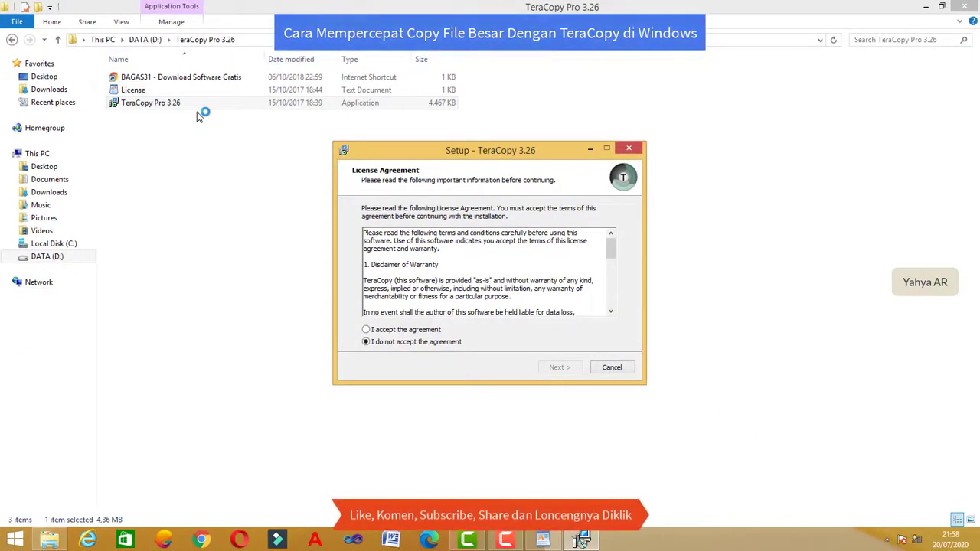
{"action": "left_click", "coordinate": [366, 329]}
{"action": "left_click", "coordinate": [569, 371]}
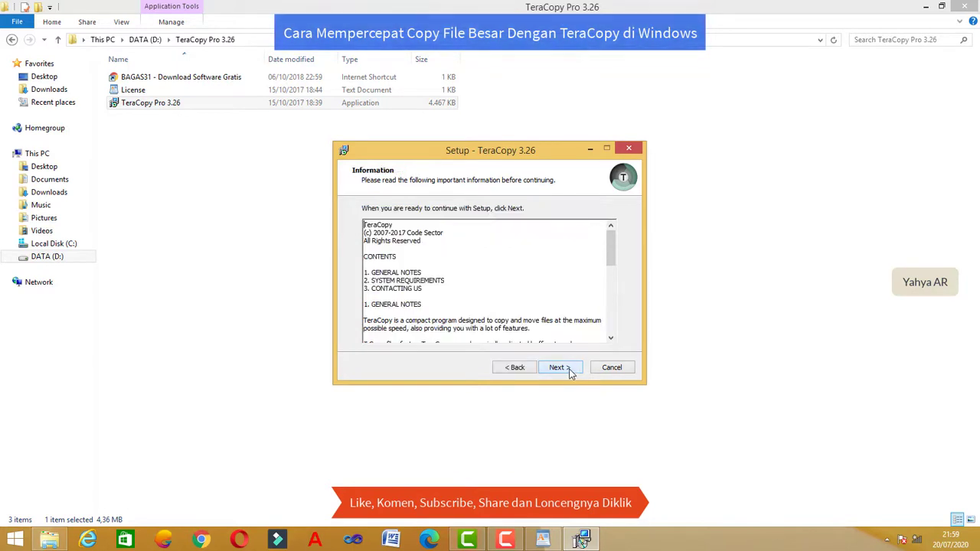
{"action": "left_click", "coordinate": [570, 371]}
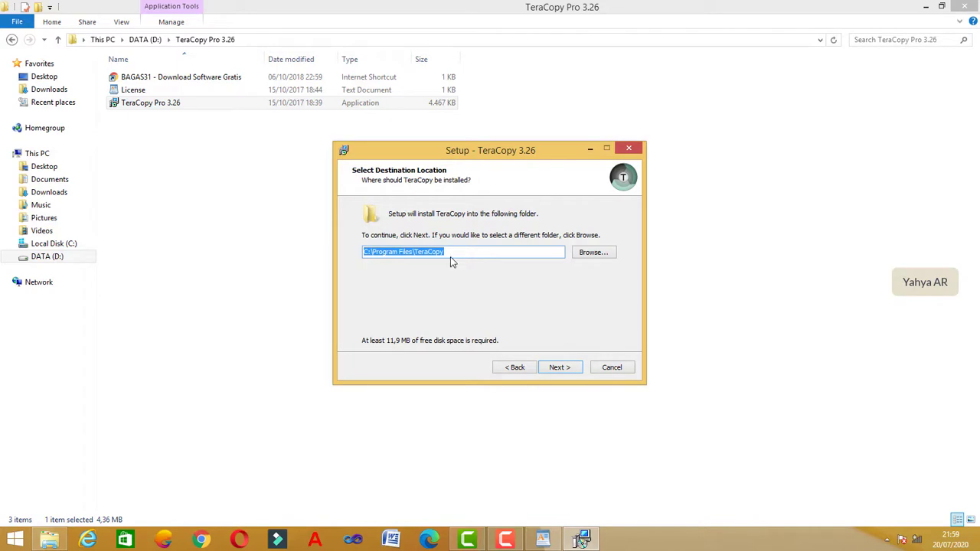
{"action": "left_click", "coordinate": [569, 371]}
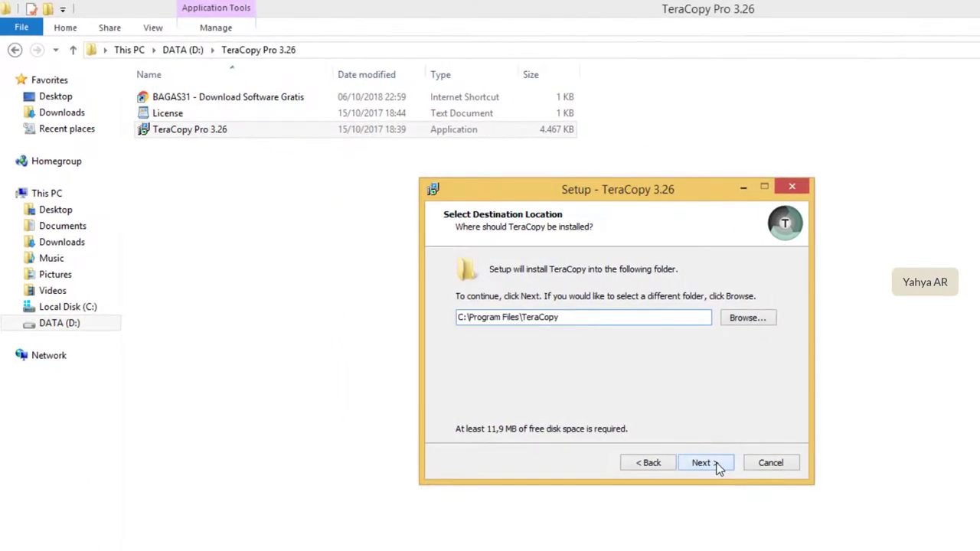
{"action": "left_click", "coordinate": [704, 464]}
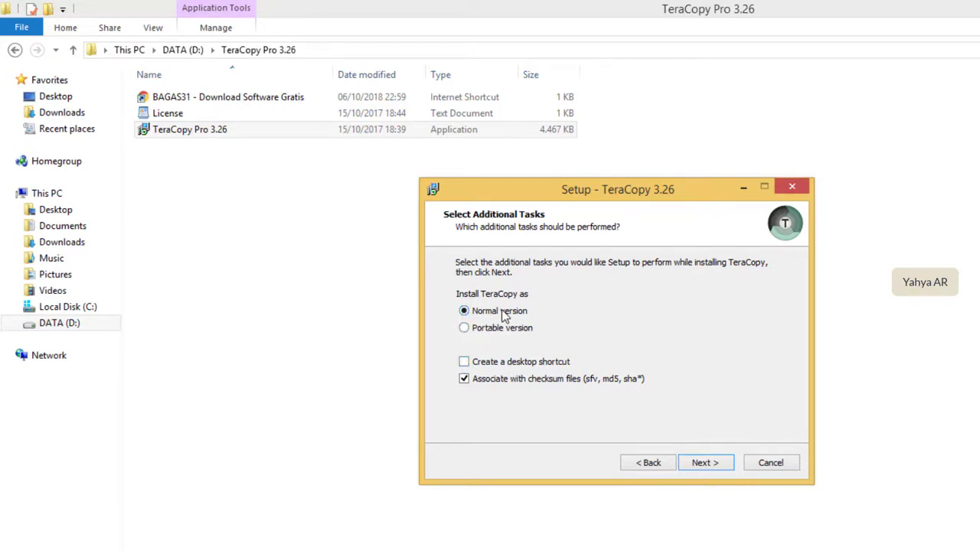
- Install the normal version of TeraCopy with a desktop shortcut, and finish setup with Launch TeraCopy enabled
{"action": "left_click", "coordinate": [464, 365]}
{"action": "left_click", "coordinate": [712, 464]}
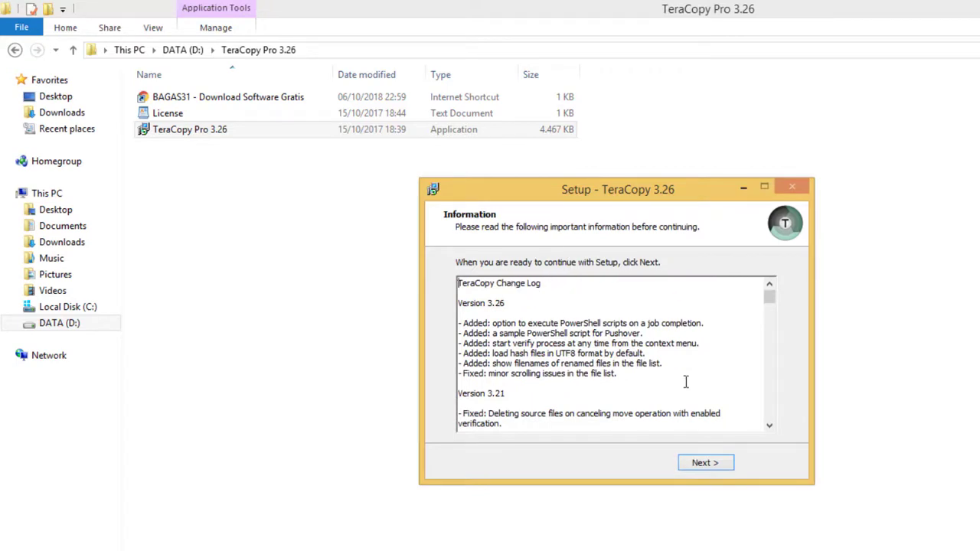
{"action": "left_click", "coordinate": [703, 463]}
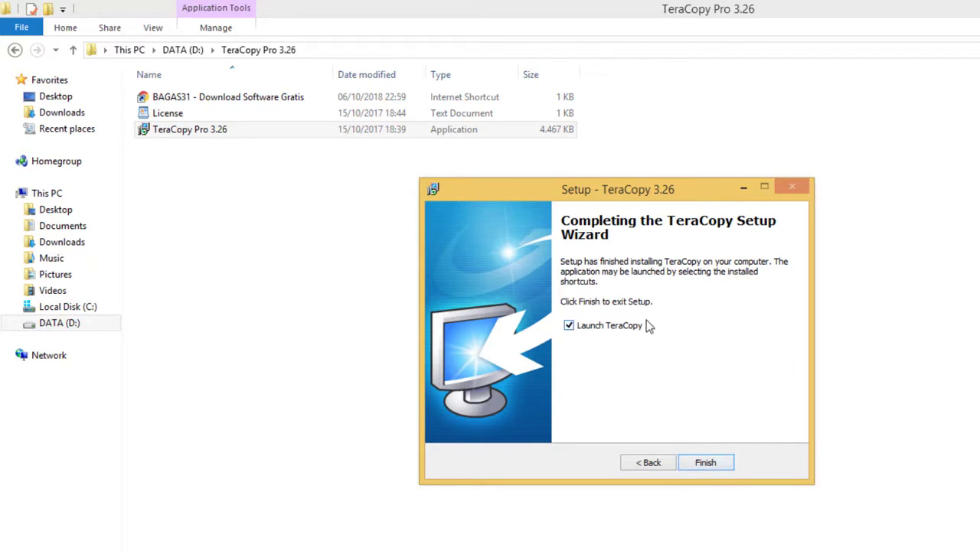
{"action": "left_click", "coordinate": [714, 466]}
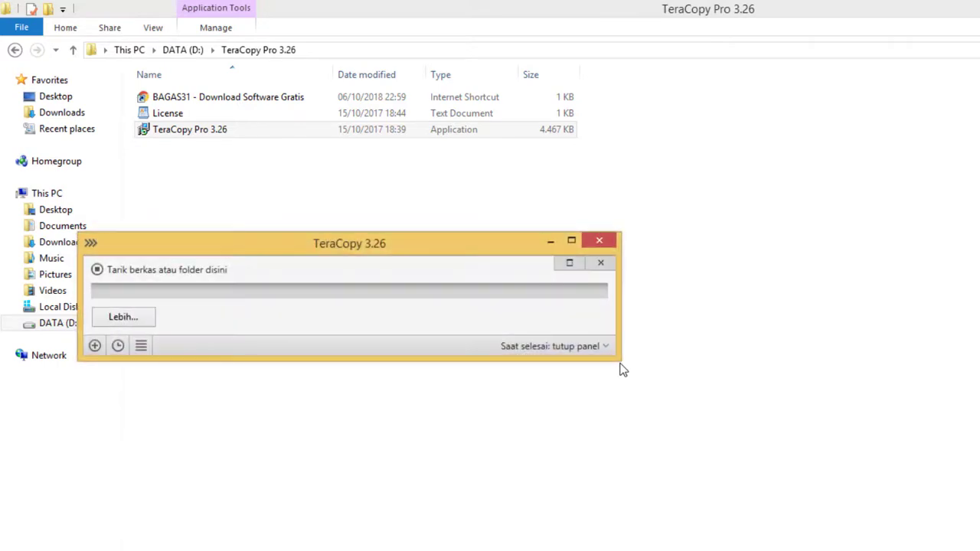
- Close the TeraCopy window and the License document in WordPad
{"action": "left_click_drag", "start_coordinate": [455, 247], "coordinate": [729, 99]}
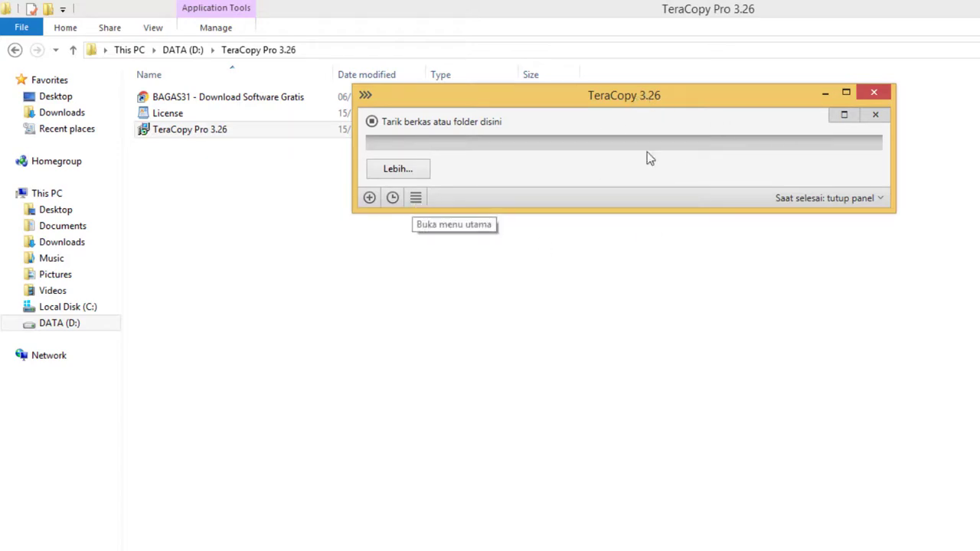
{"action": "left_click", "coordinate": [873, 92]}
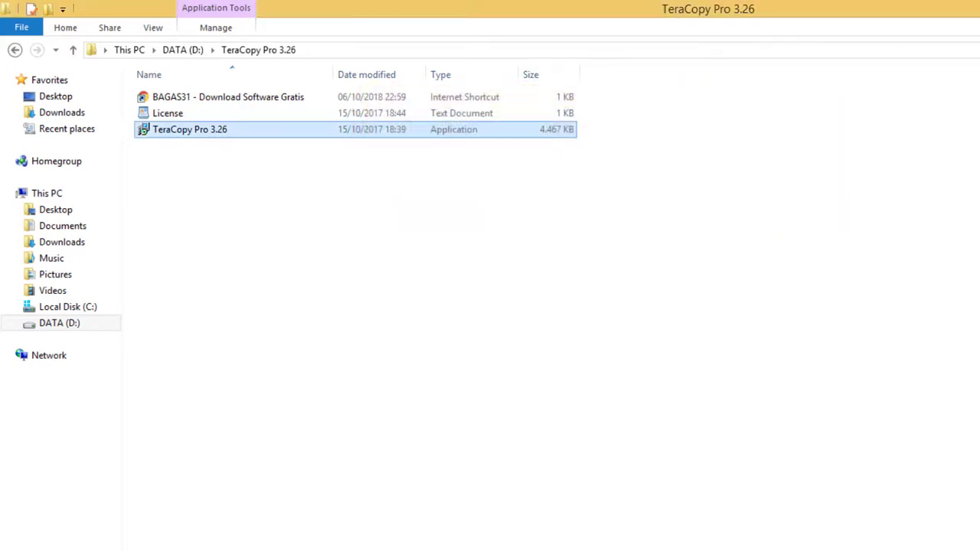
{"action": "key", "text": "alt+F4"}
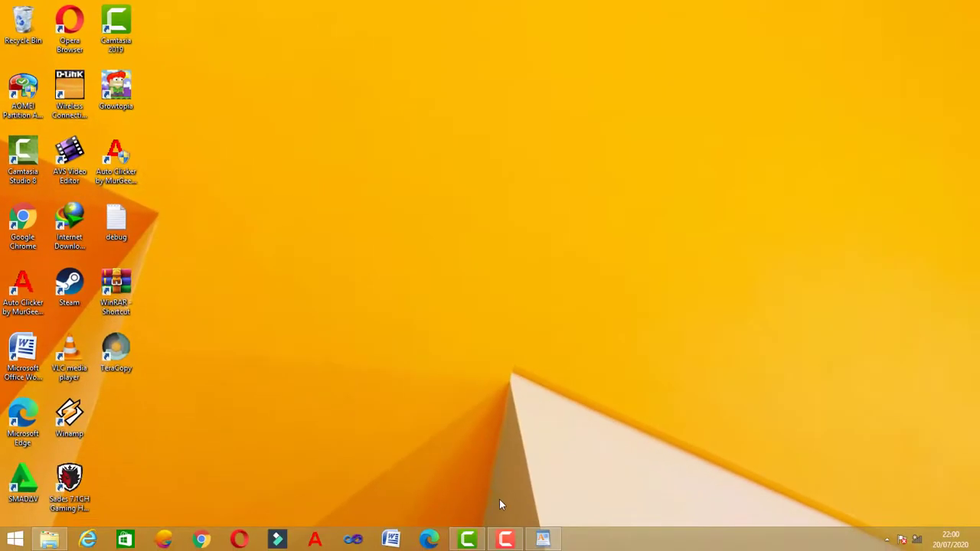
{"action": "left_click", "coordinate": [545, 542]}
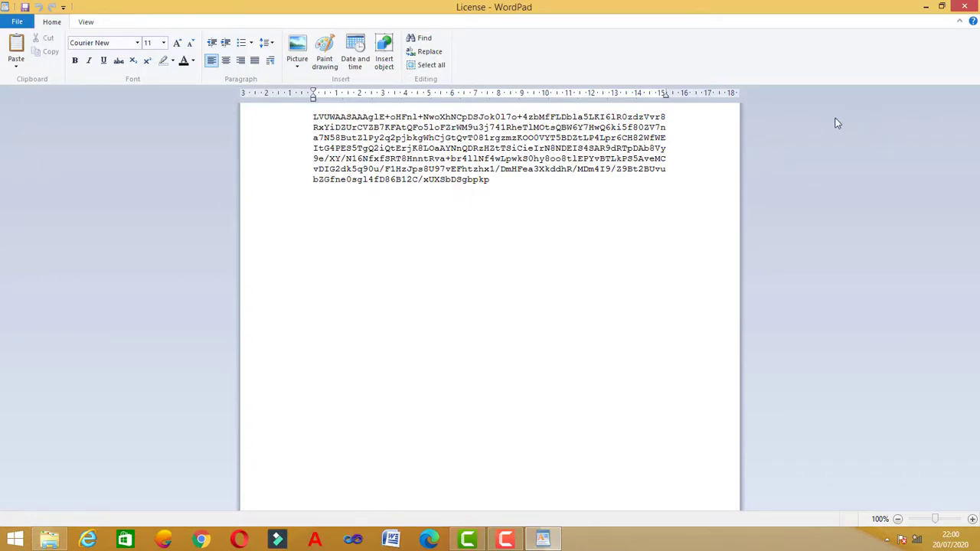
{"action": "left_click", "coordinate": [964, 6]}
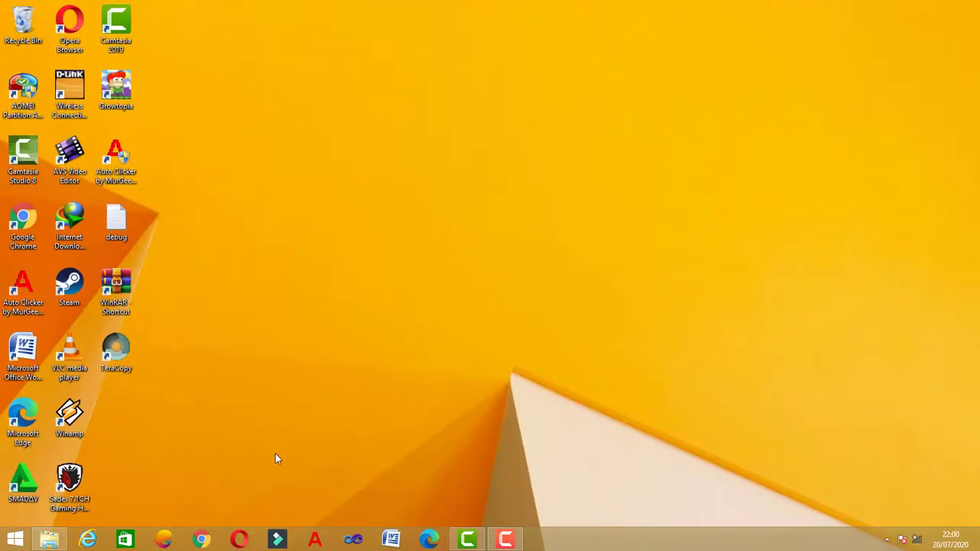
- Load the MICROSOFT Office PRO Plus 2016 folder from DATA (D:) into TeraCopy
{"action": "left_click", "coordinate": [49, 540]}
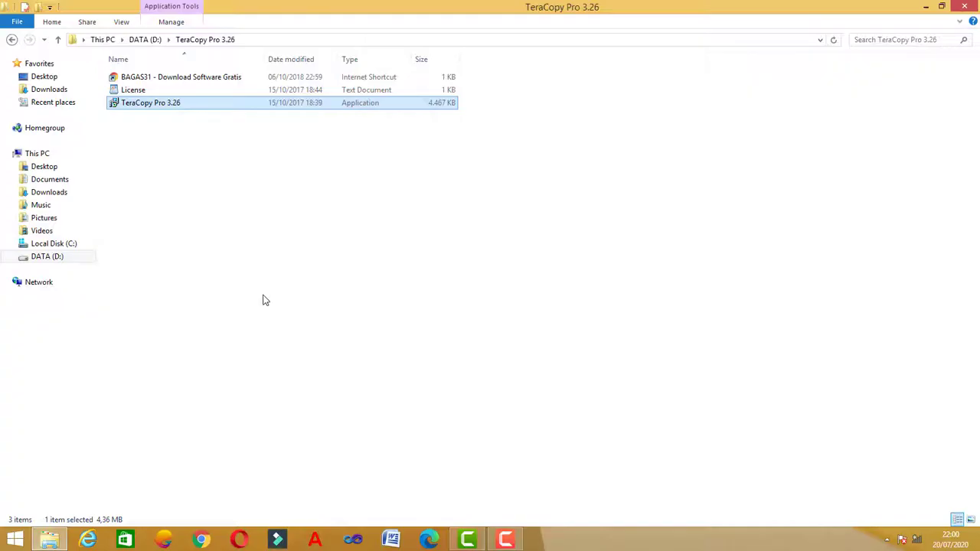
{"action": "left_click", "coordinate": [58, 39]}
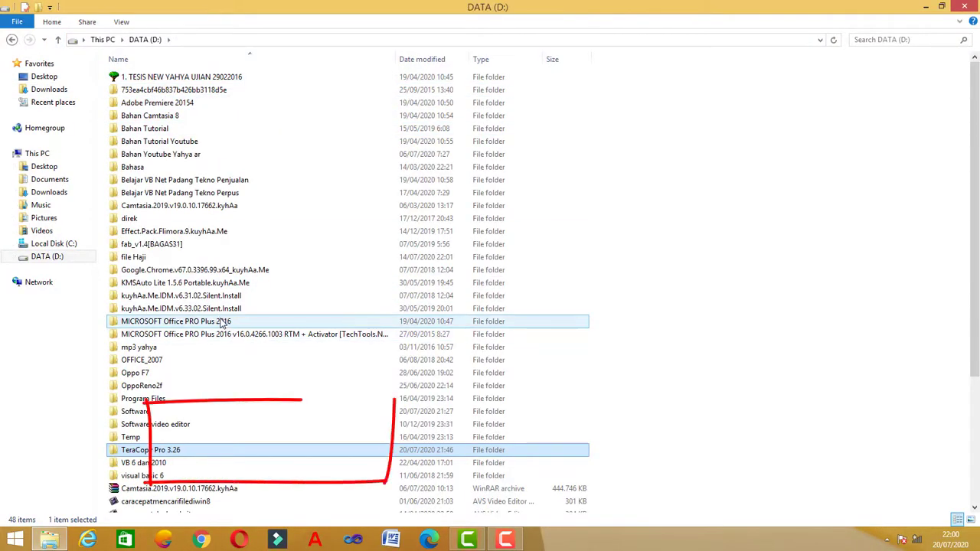
{"action": "mouse_move", "coordinate": [222, 323]}
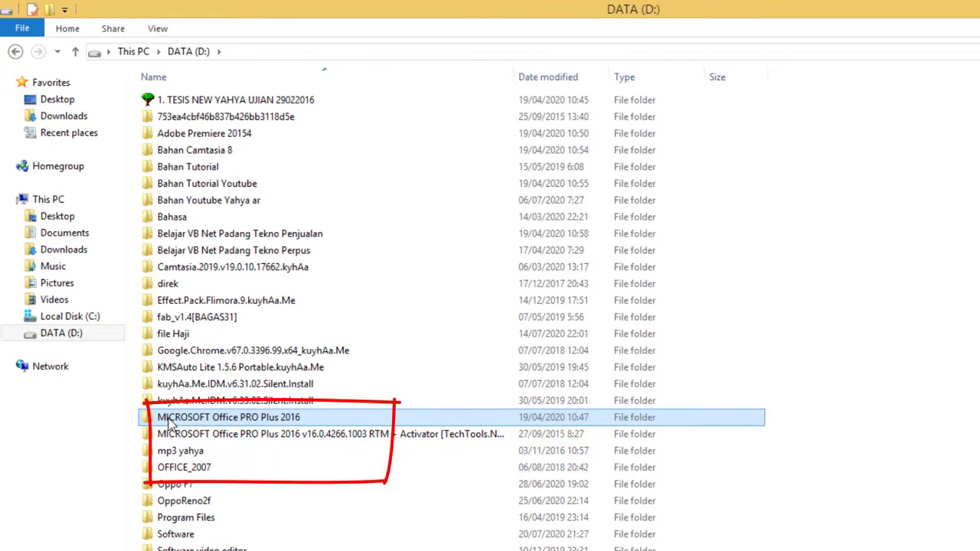
{"action": "mouse_move", "coordinate": [170, 425]}
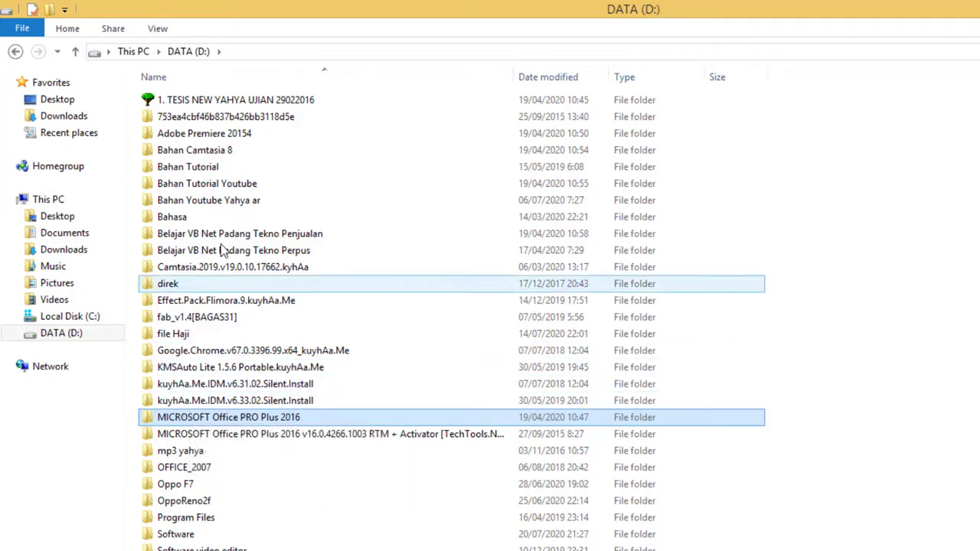
{"action": "right_click", "coordinate": [183, 422]}
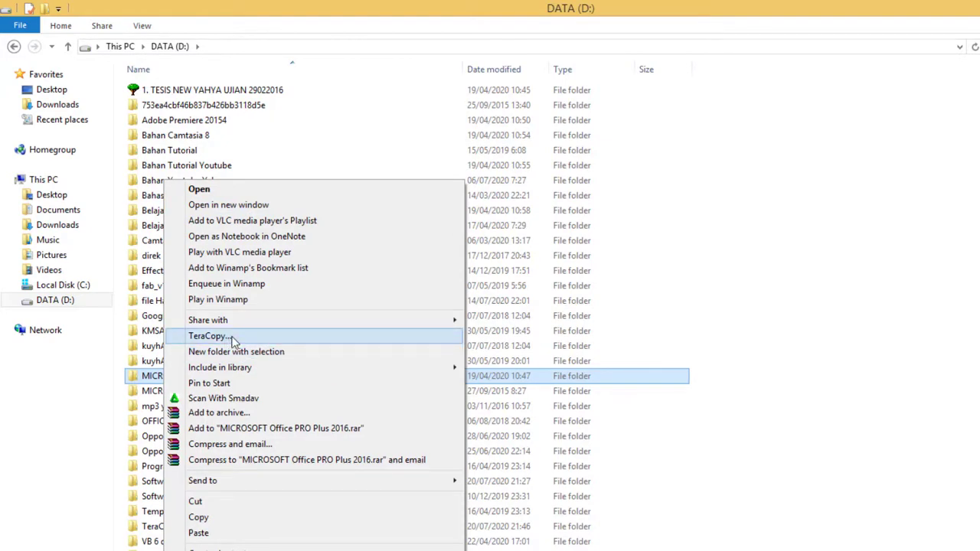
{"action": "left_click", "coordinate": [208, 336]}
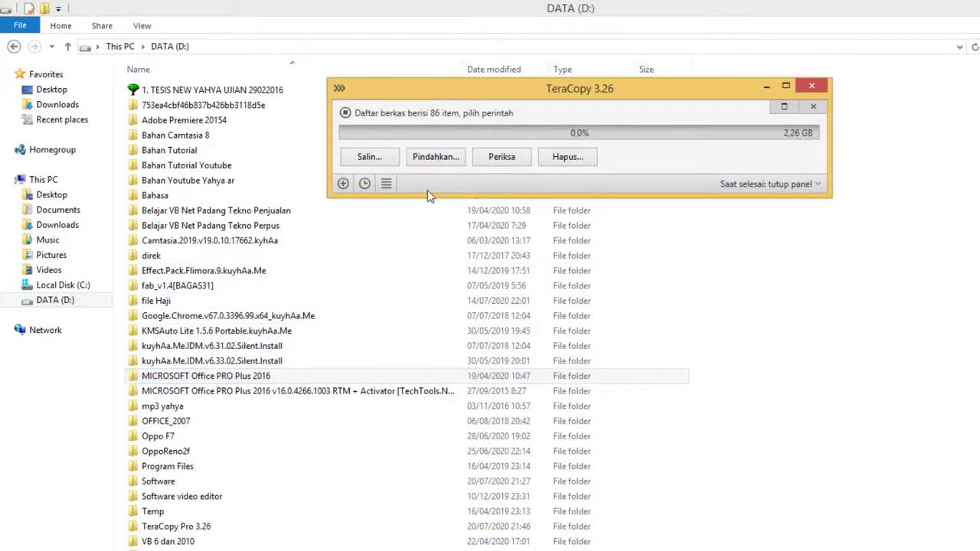
- Copy the loaded folder to the root of Local Disk (C:) with TeraCopy, and open that drive to check the copy
{"action": "left_click", "coordinate": [375, 159]}
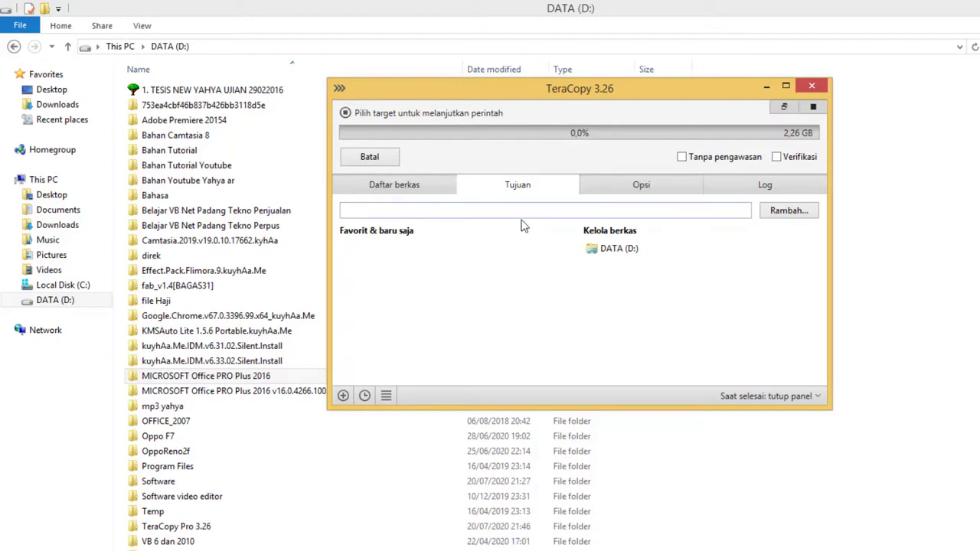
{"action": "left_click", "coordinate": [789, 215]}
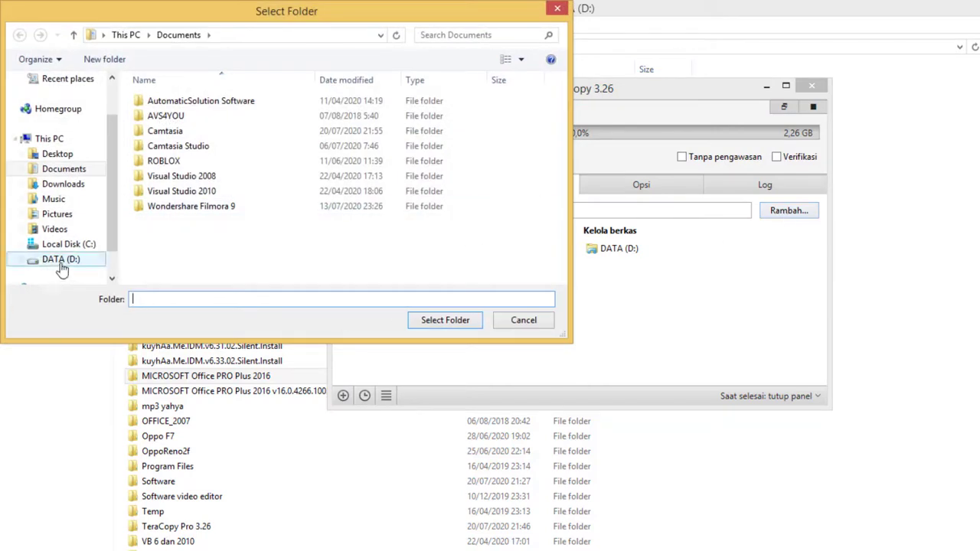
{"action": "left_click", "coordinate": [70, 245]}
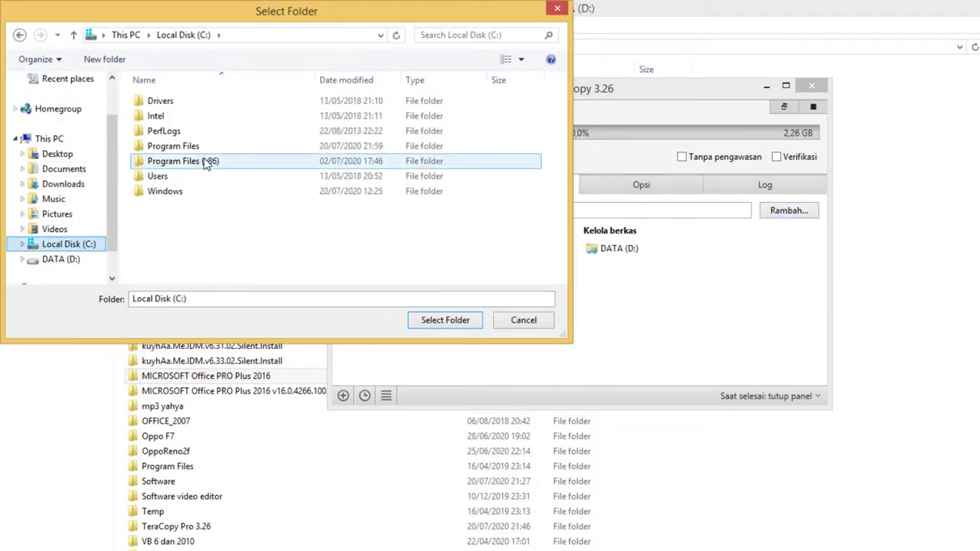
{"action": "left_click", "coordinate": [445, 320]}
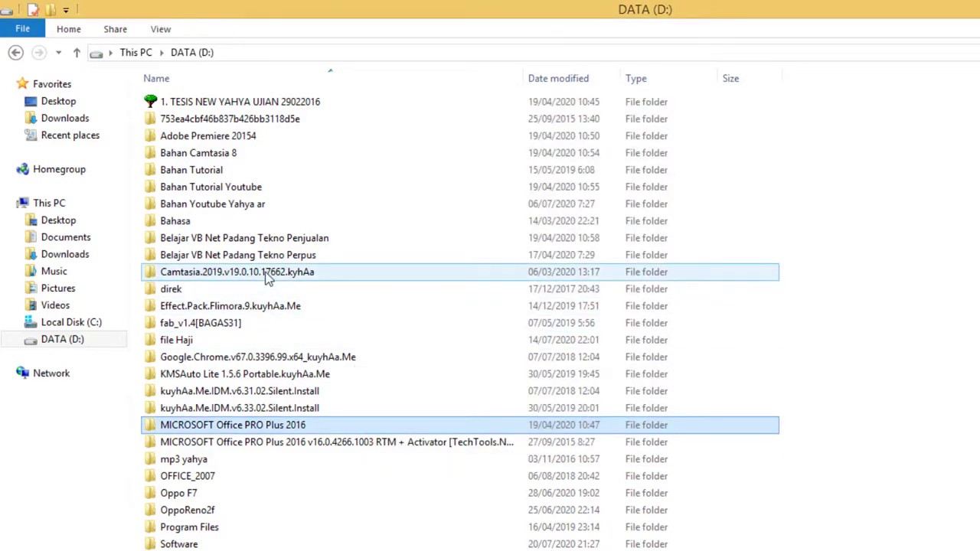
{"action": "left_click", "coordinate": [84, 325]}
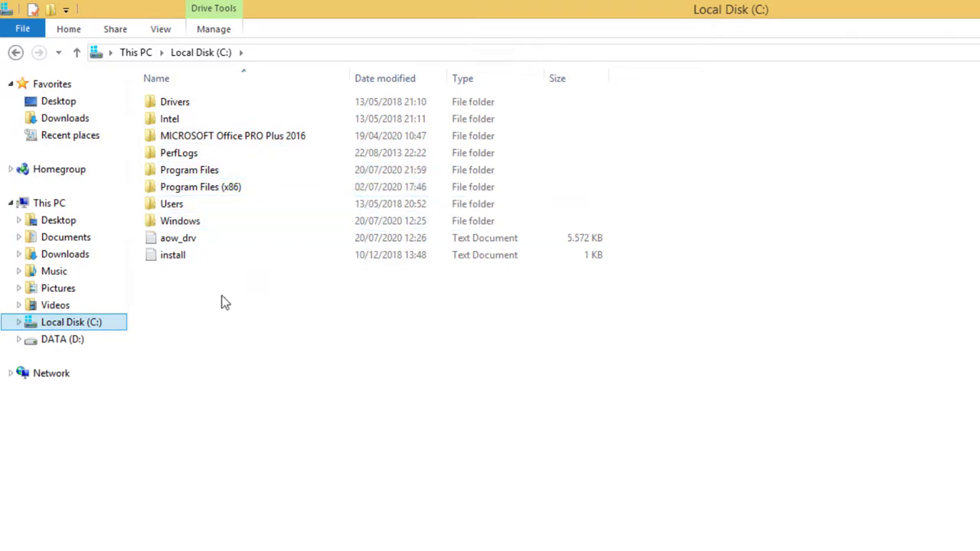
- Load the Camtasia.2019.v19.0.10.17662.kyhAa folder from DATA (D:) into TeraCopy to view its commands, and close the window without running one
{"action": "left_click", "coordinate": [91, 342]}
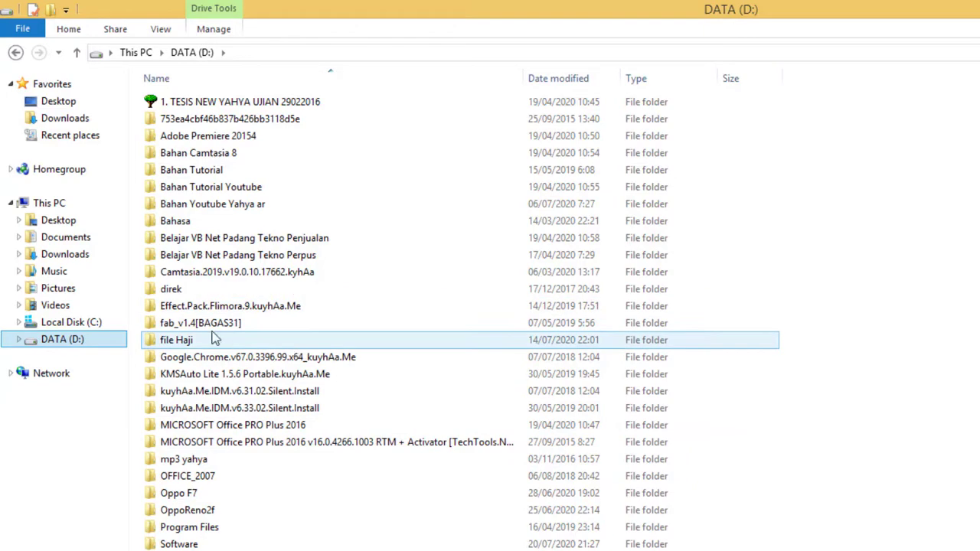
{"action": "left_click", "coordinate": [199, 279]}
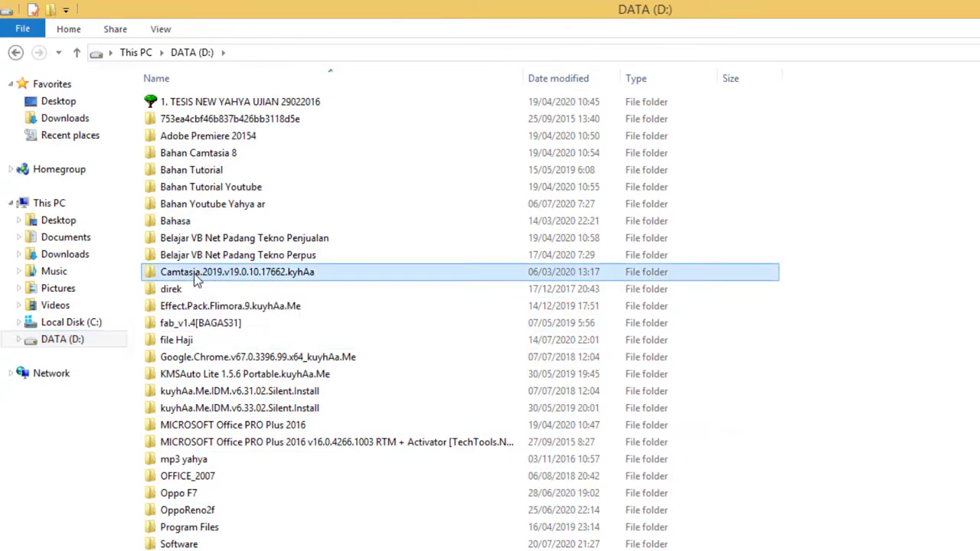
{"action": "right_click", "coordinate": [199, 279]}
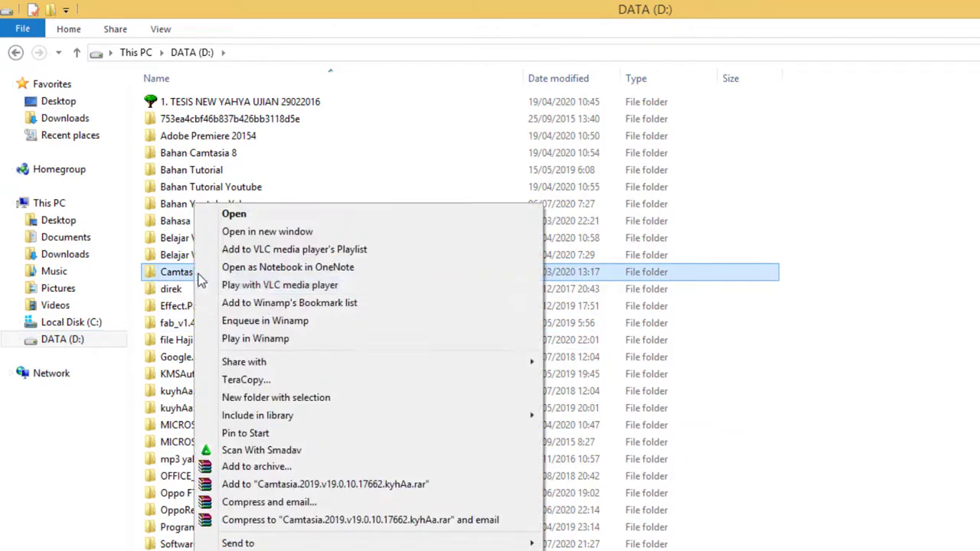
{"action": "left_click", "coordinate": [297, 381]}
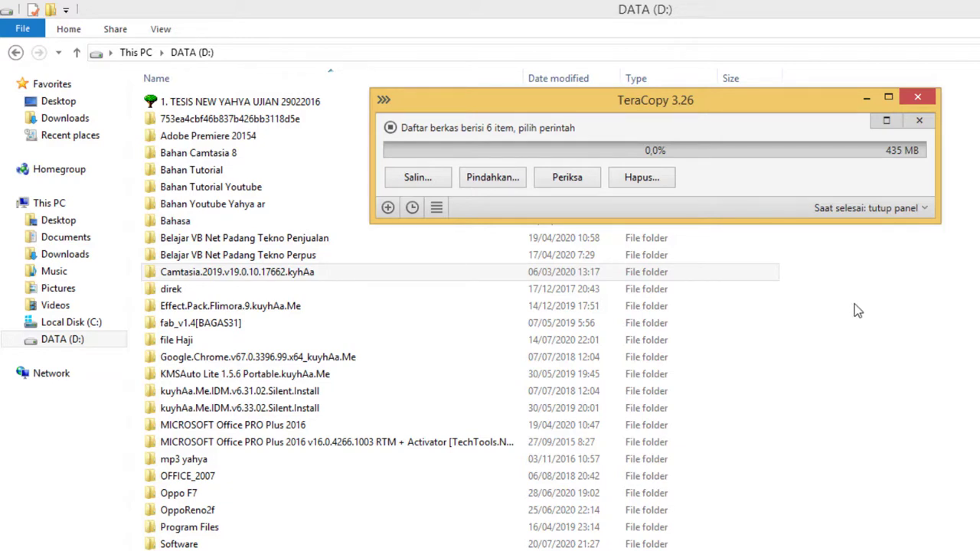
{"action": "left_click", "coordinate": [916, 97]}
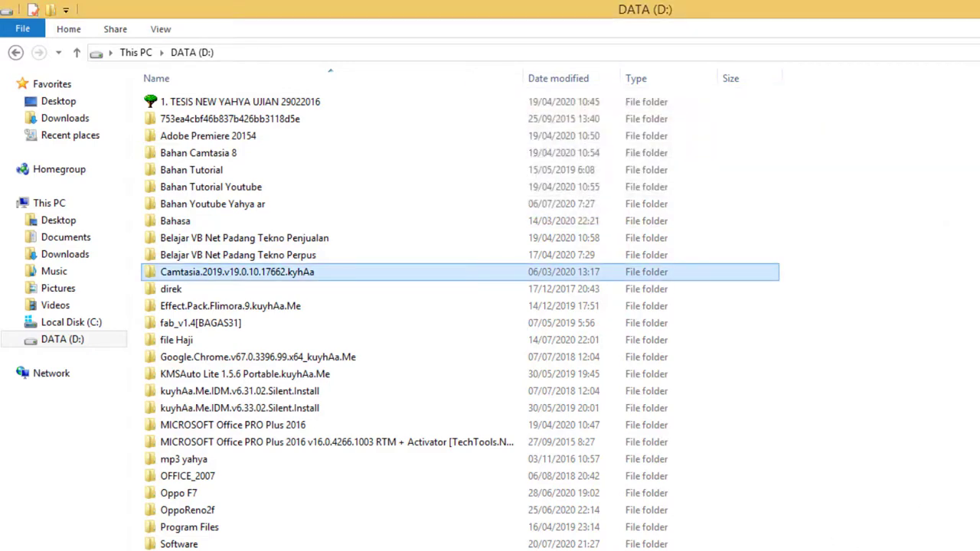